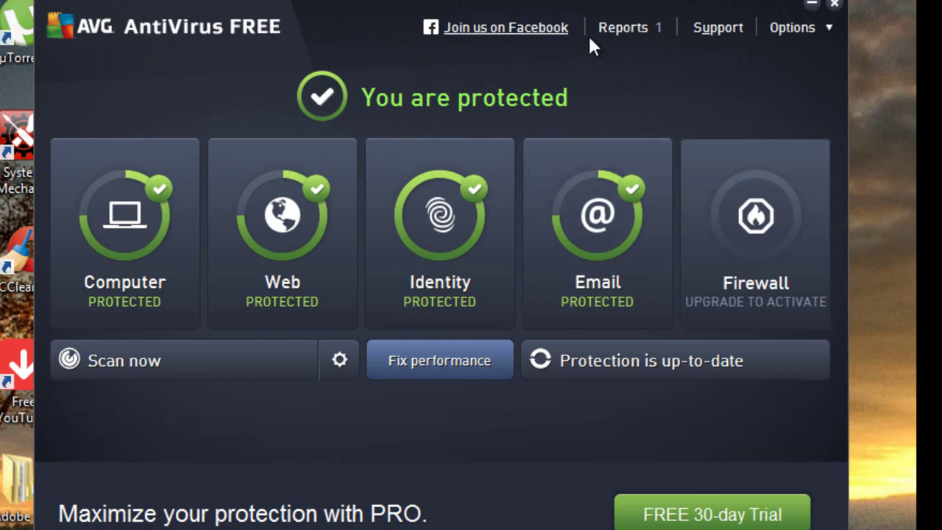
pyautogui.click(787, 28)
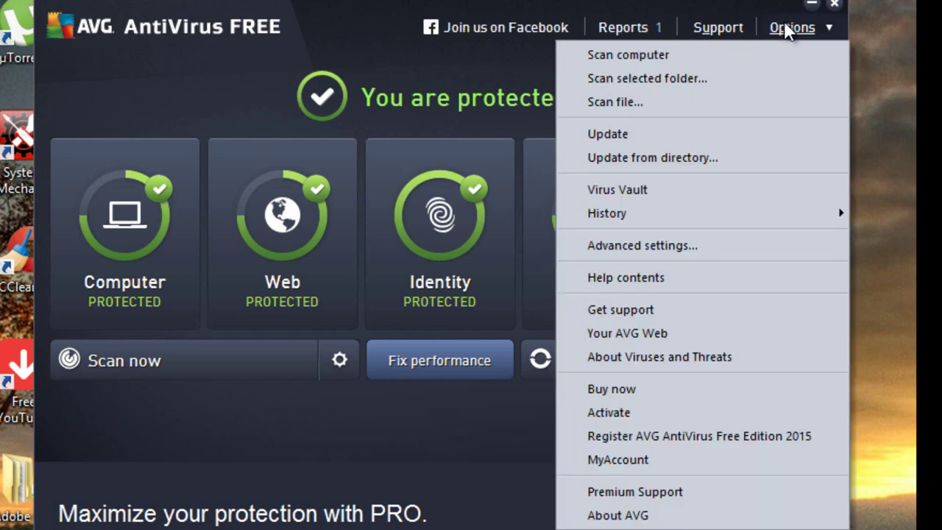
pyautogui.click(335, 85)
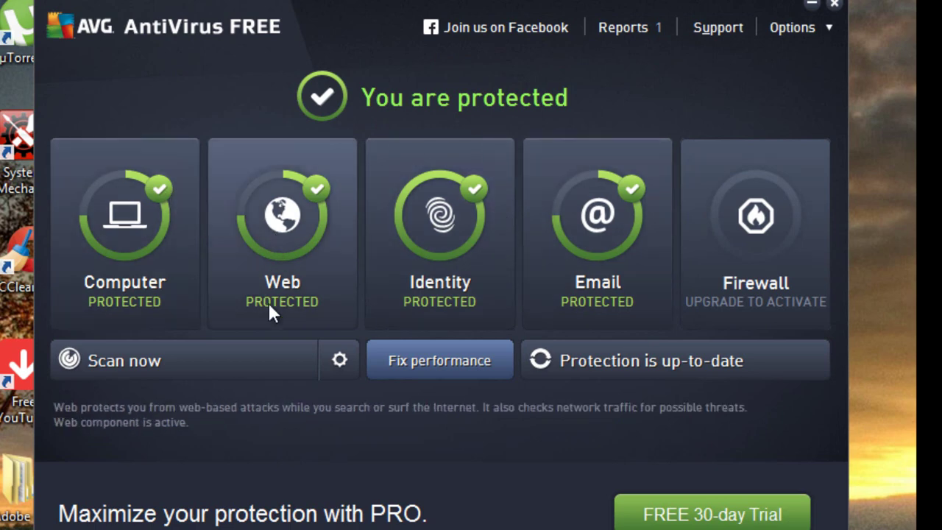
# Step: Open the Anti-Rootkit scan's settings from the scan options and reposition the Advanced Settings window
pyautogui.click(337, 360)
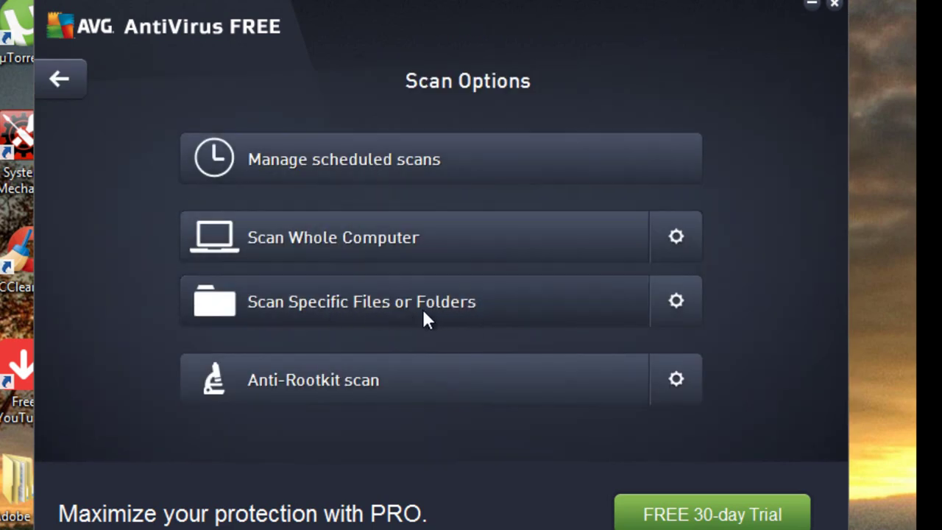
pyautogui.click(682, 383)
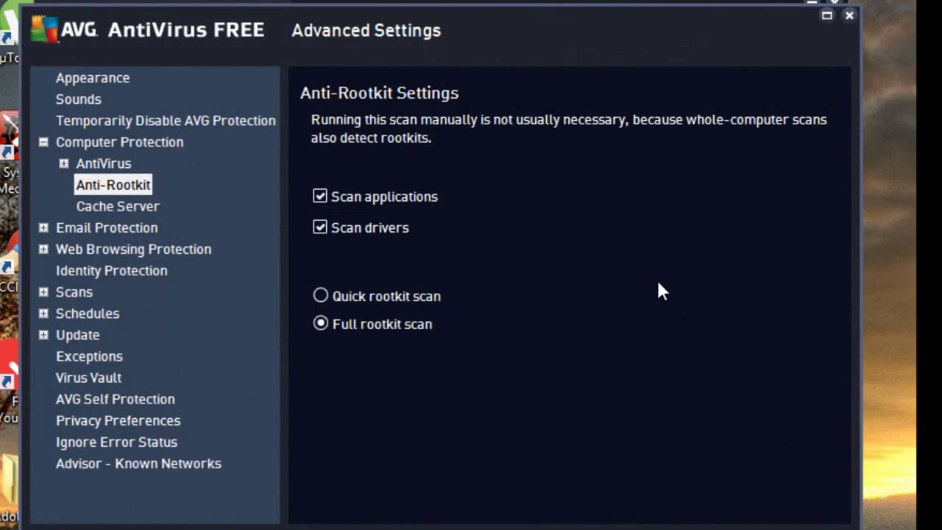
pyautogui.moveTo(560, 65); pyautogui.dragTo(544, 15)
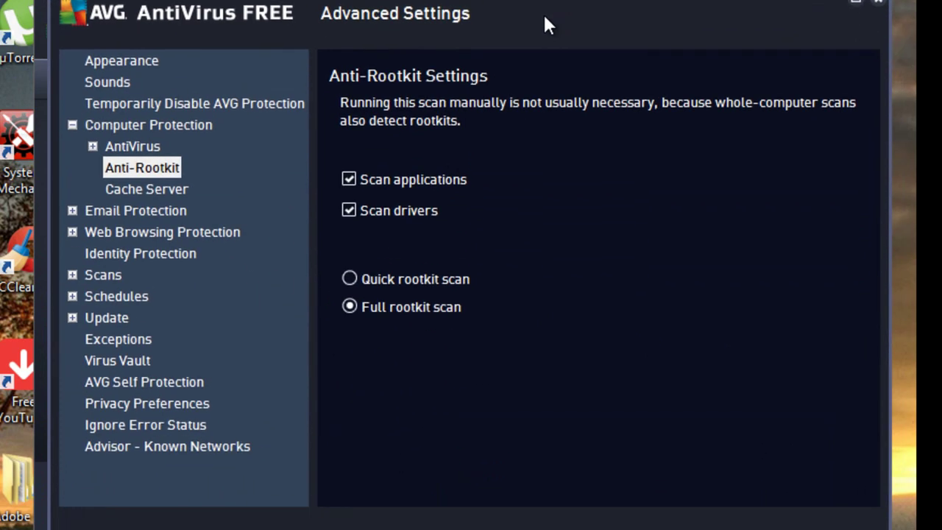
pyautogui.moveTo(543, 12); pyautogui.dragTo(561, 442)
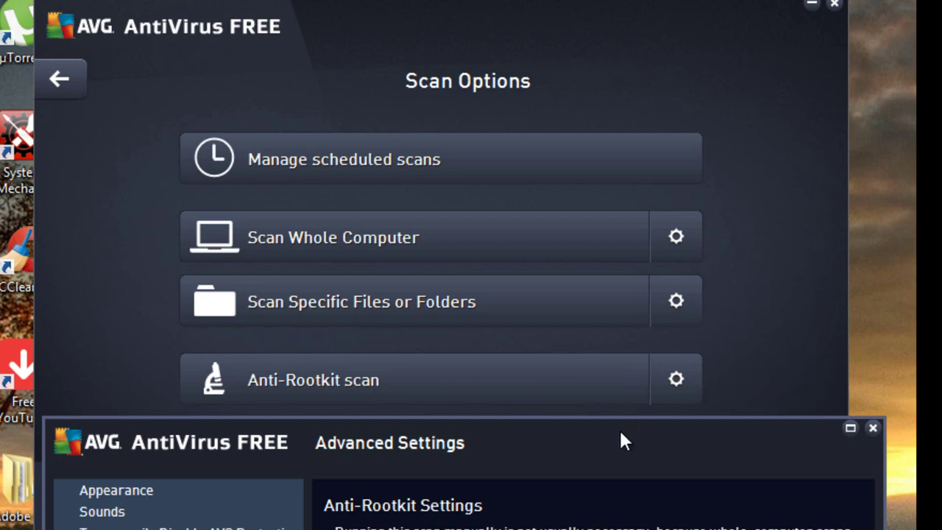
pyautogui.moveTo(621, 432); pyautogui.dragTo(611, 20)
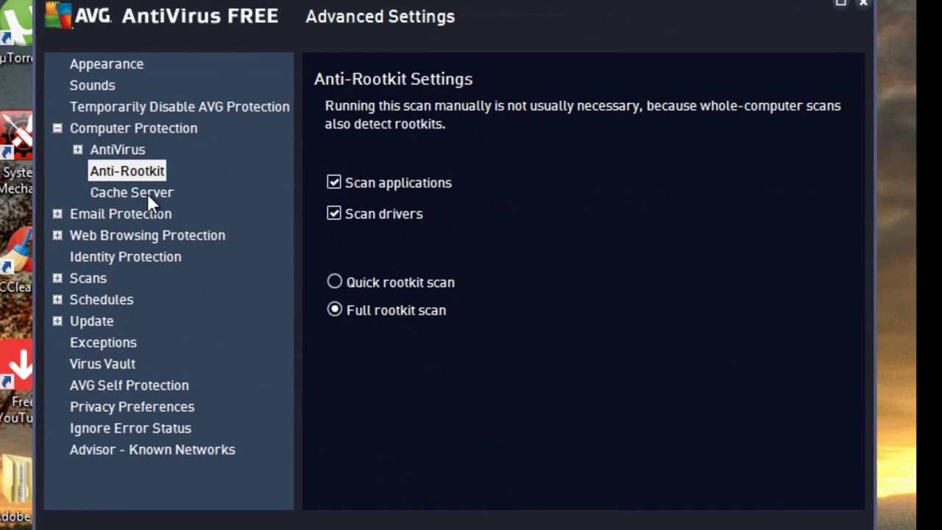
# Step: Examine the AntiVirus, Email, Identity, Web Browsing and Computer Protection settings, ending on Anti-Rootkit
pyautogui.click(126, 146)
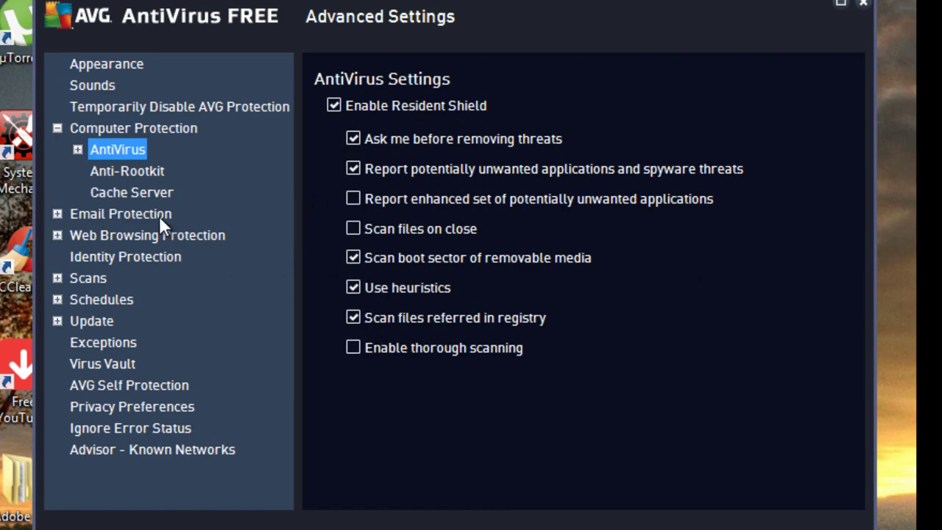
pyautogui.click(131, 214)
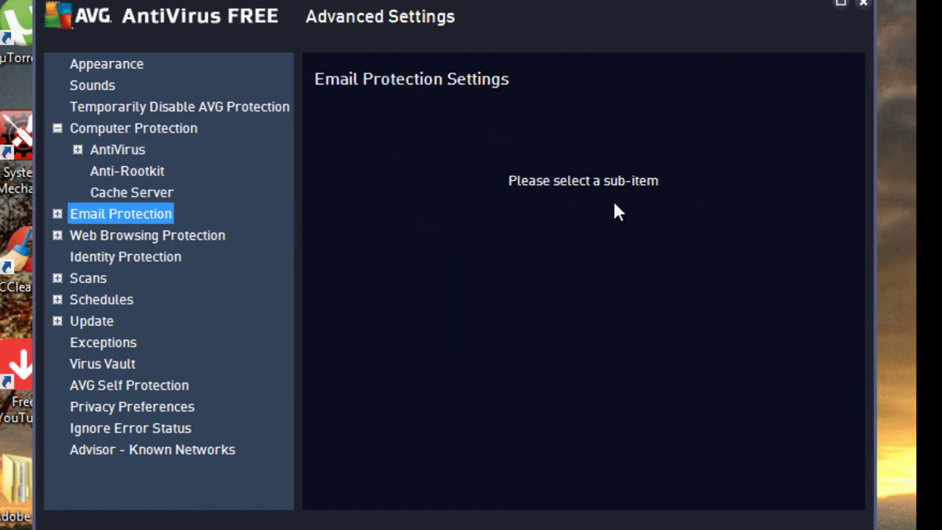
pyautogui.click(151, 255)
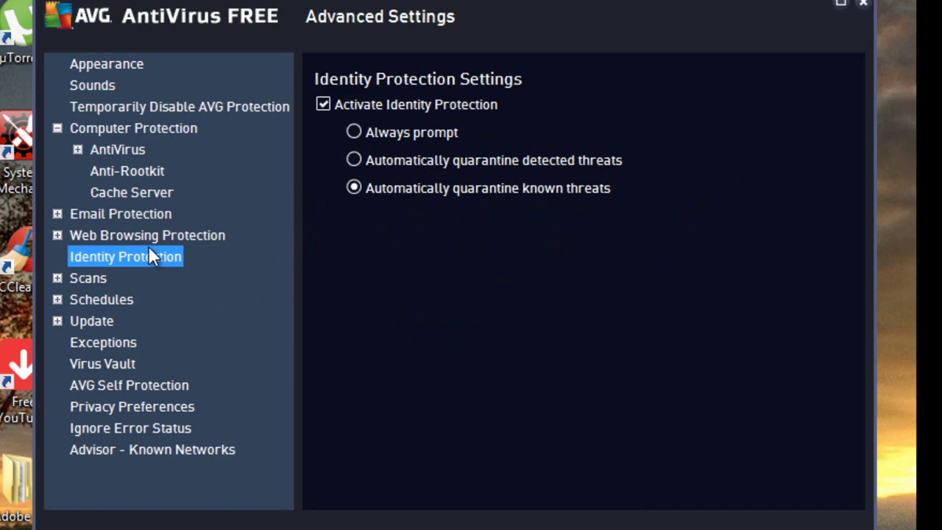
pyautogui.click(152, 235)
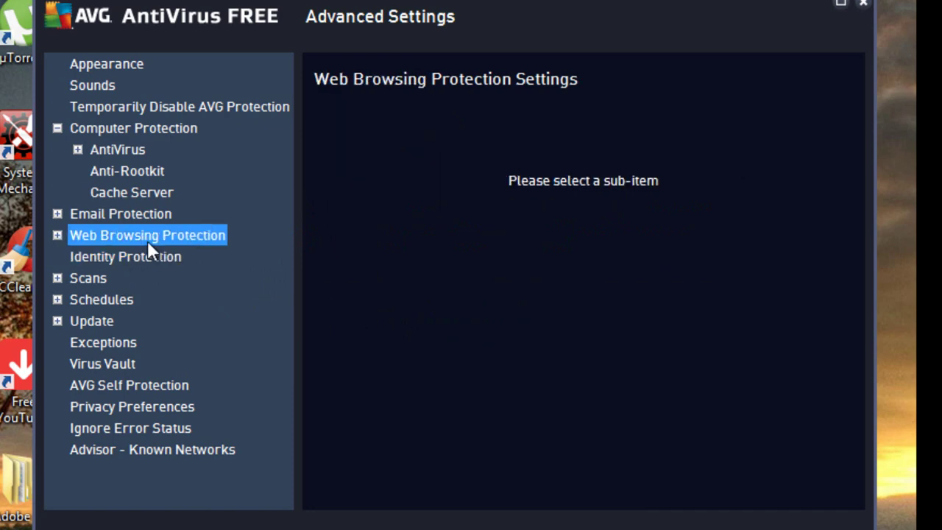
pyautogui.click(133, 129)
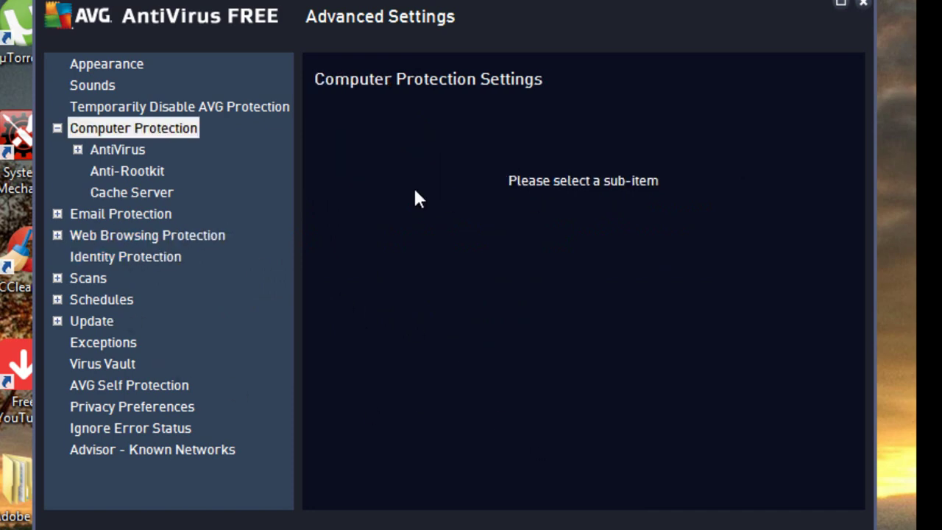
pyautogui.click(130, 152)
pyautogui.click(146, 172)
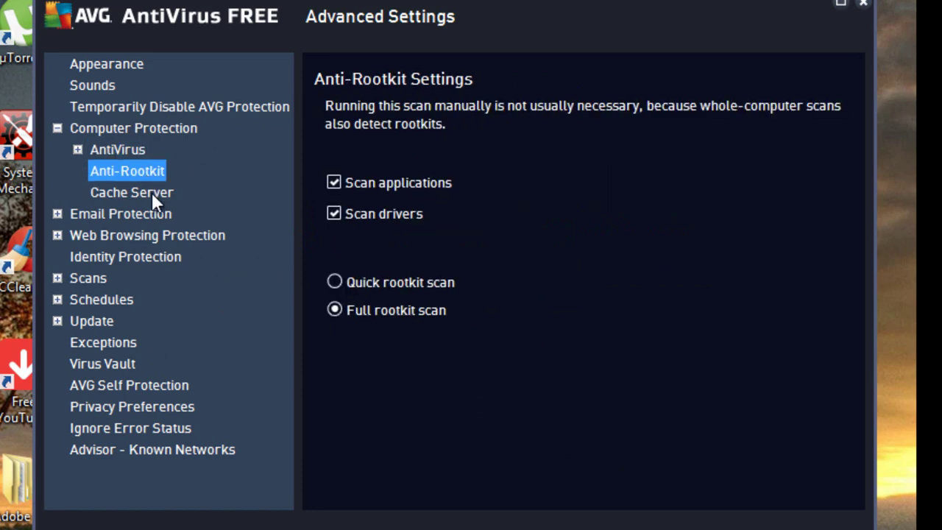
# Step: Examine the Appearance settings, including the interface language choices, and the Sounds settings
pyautogui.click(142, 109)
pyautogui.click(116, 67)
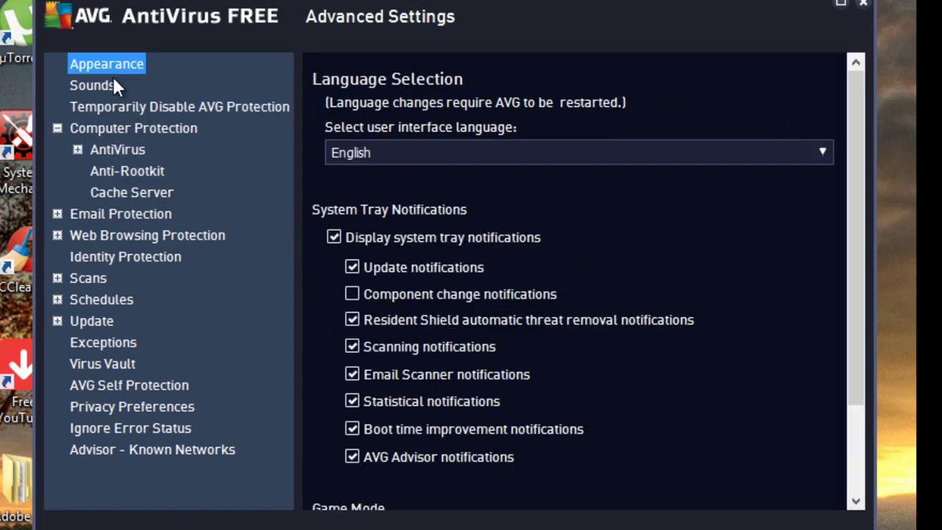
pyautogui.click(471, 149)
pyautogui.click(478, 147)
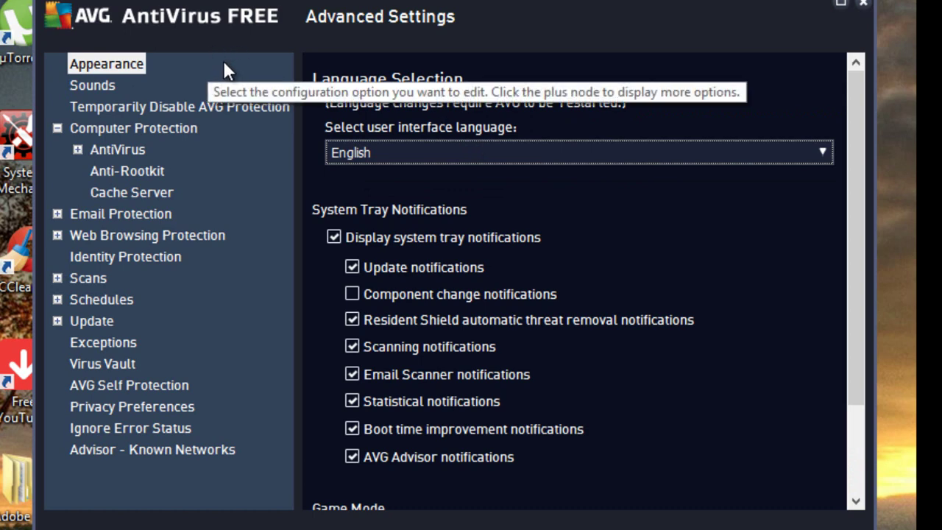
pyautogui.click(108, 85)
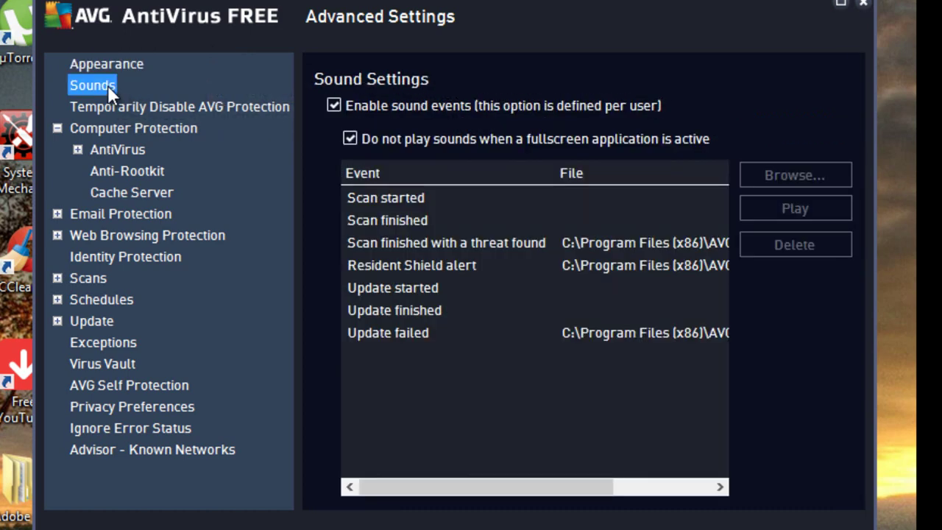
# Step: Look through the lower Advanced Settings categories from Advisor - Known Networks and Ignore Error Status up to the Update settings
pyautogui.click(135, 449)
pyautogui.click(134, 426)
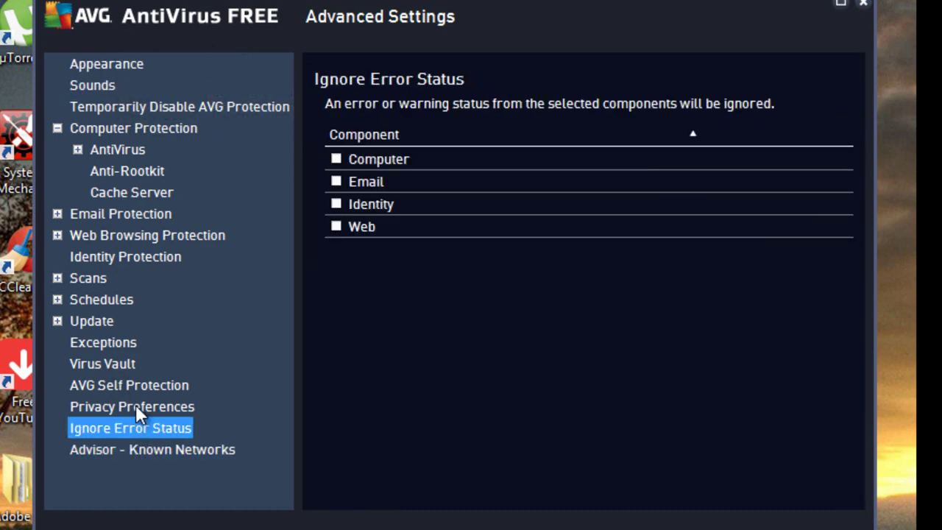
pyautogui.press('Up')
pyautogui.press('Up')
pyautogui.press('Up')
pyautogui.press('Up')
pyautogui.press('Up')
pyautogui.press('Up')
pyautogui.click(103, 320)
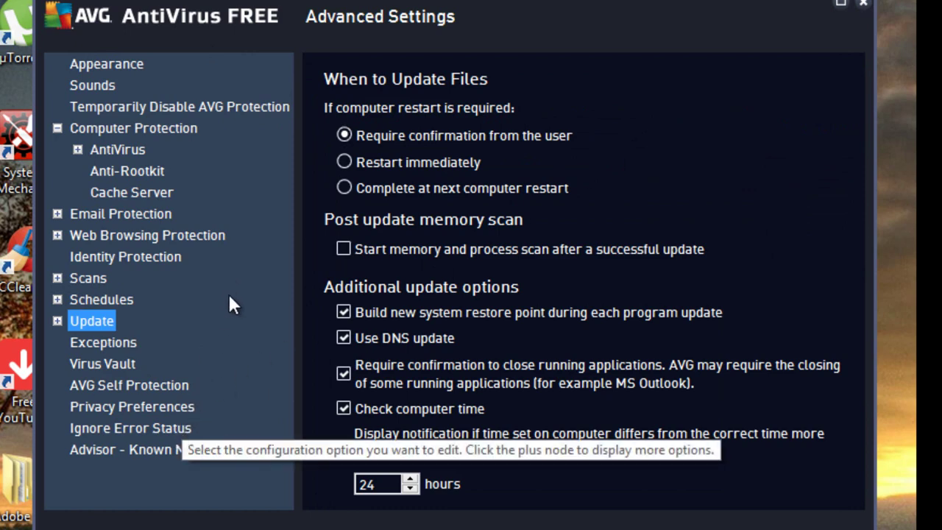
# Step: Examine the Exceptions, AVG Self Protection, Privacy Preferences, Ignore Error Status and Advisor - Known Networks settings
pyautogui.click(111, 343)
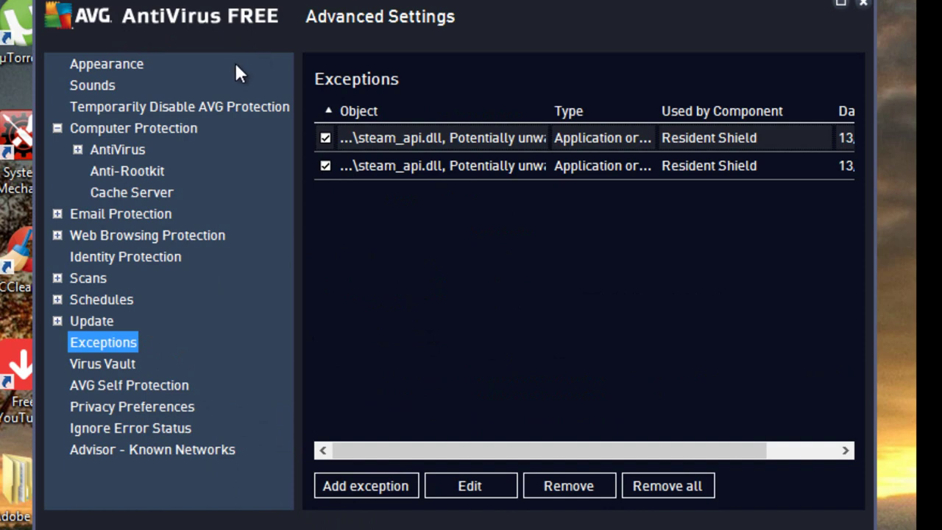
pyautogui.click(147, 384)
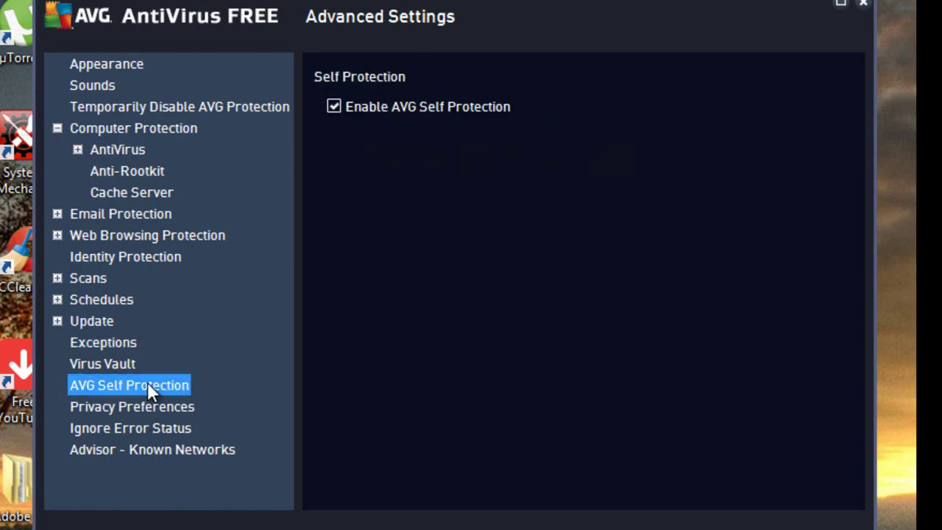
pyautogui.click(151, 408)
pyautogui.click(156, 429)
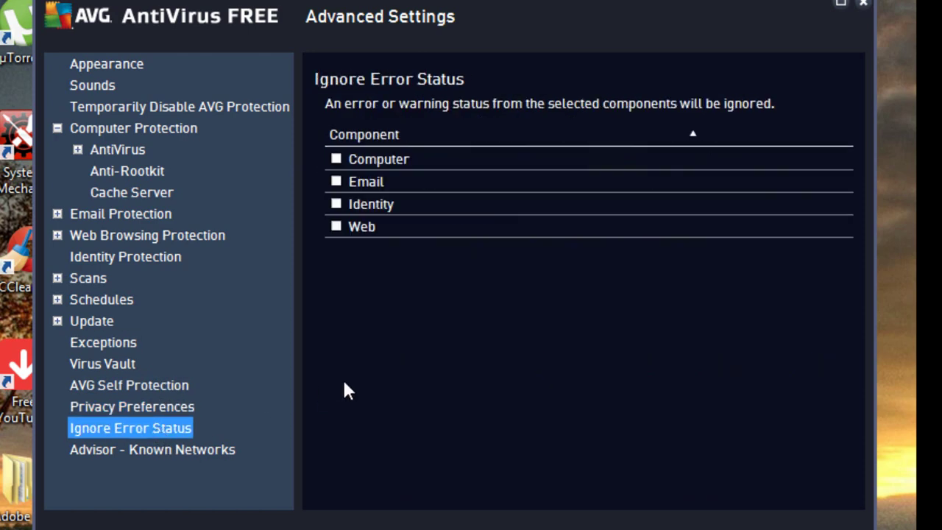
pyautogui.click(175, 448)
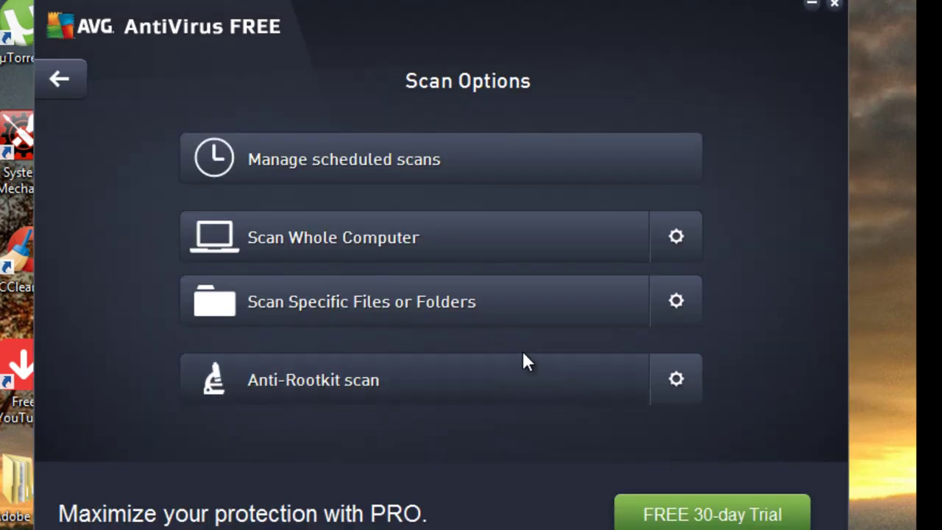
# Step: Set the additional scan settings for Scan Specific Files or Folders to scan all file types
pyautogui.click(676, 302)
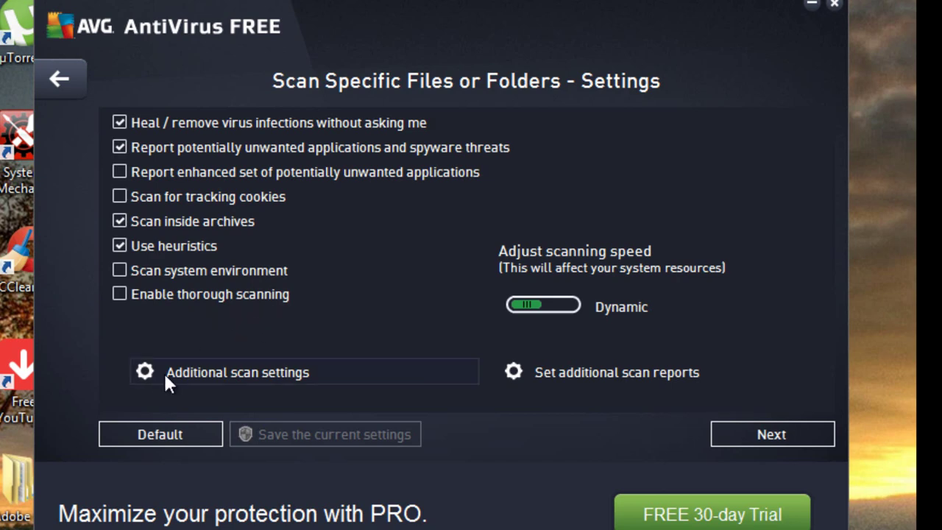
pyautogui.click(197, 373)
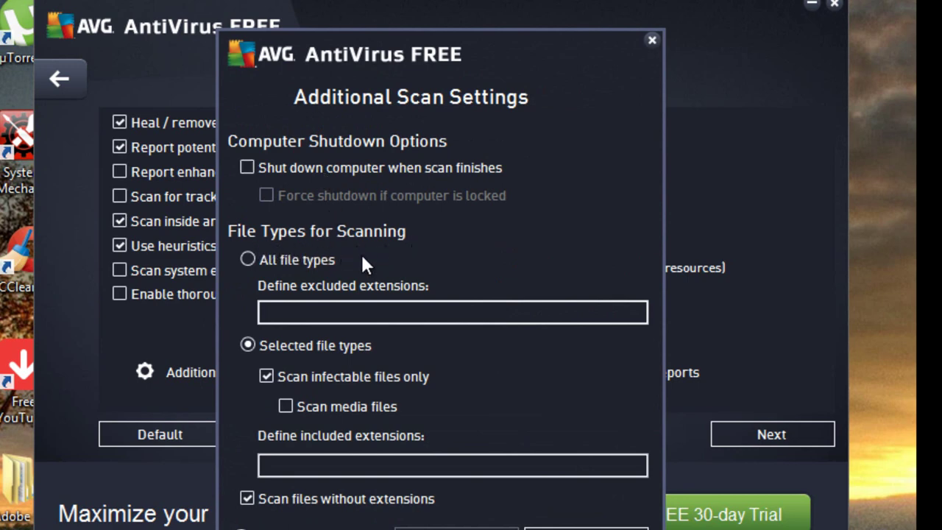
pyautogui.click(321, 264)
pyautogui.click(307, 347)
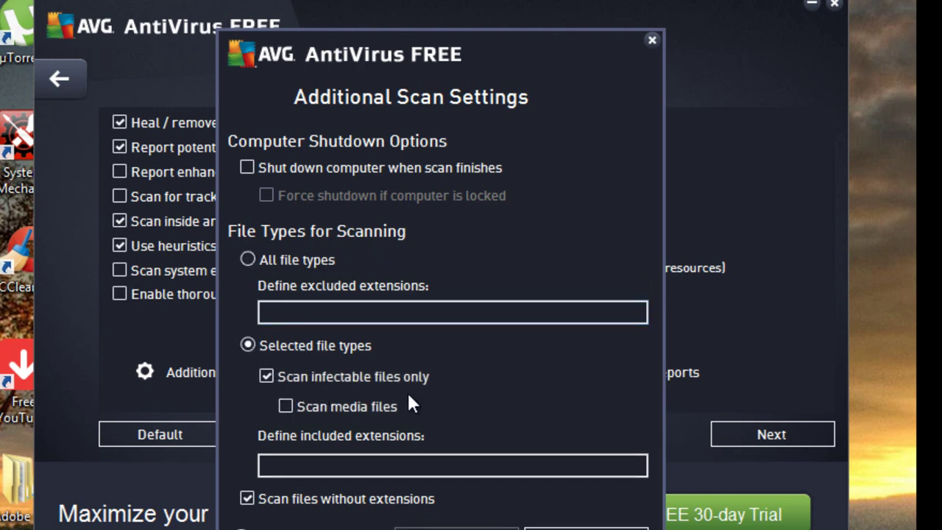
pyautogui.click(316, 259)
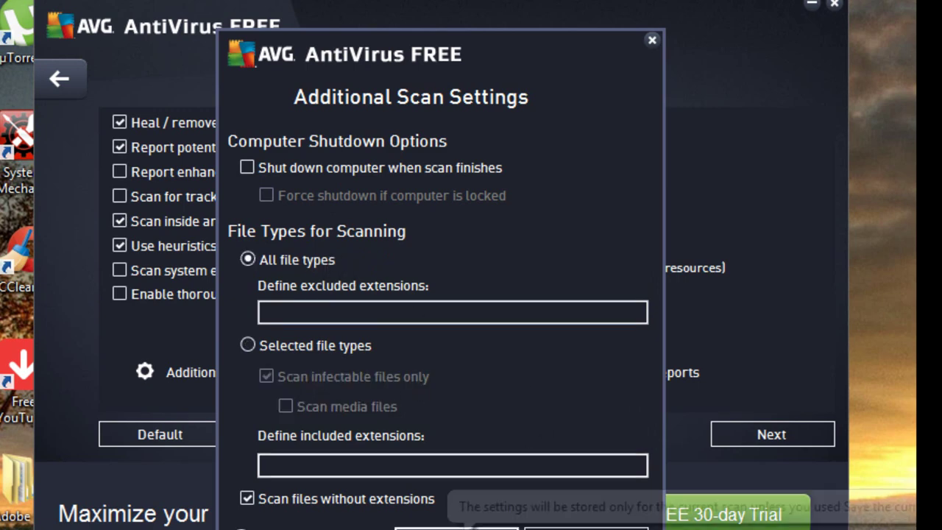
pyautogui.click(456, 527)
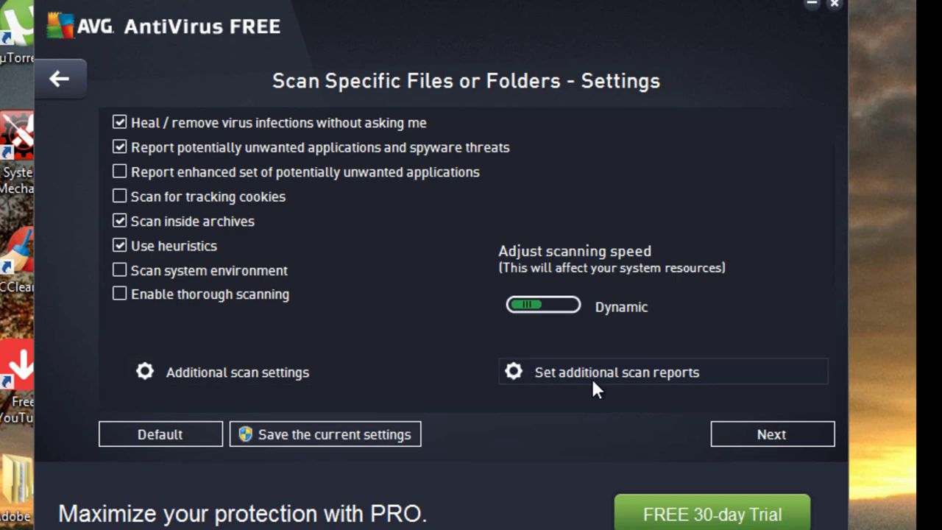
pyautogui.click(619, 371)
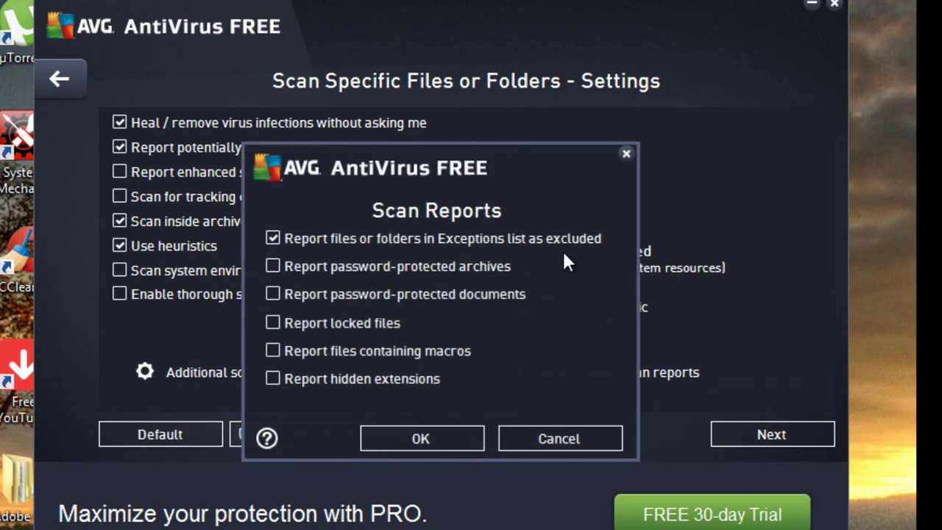
pyautogui.click(333, 296)
pyautogui.click(333, 265)
pyautogui.click(309, 321)
pyautogui.click(306, 352)
pyautogui.click(304, 377)
pyautogui.click(299, 378)
pyautogui.click(305, 352)
pyautogui.click(308, 325)
pyautogui.click(308, 297)
pyautogui.click(307, 267)
pyautogui.click(325, 295)
pyautogui.click(315, 267)
pyautogui.click(308, 322)
pyautogui.click(311, 351)
pyautogui.click(306, 380)
pyautogui.click(311, 349)
pyautogui.click(312, 320)
pyautogui.click(308, 353)
pyautogui.click(309, 318)
pyautogui.click(531, 445)
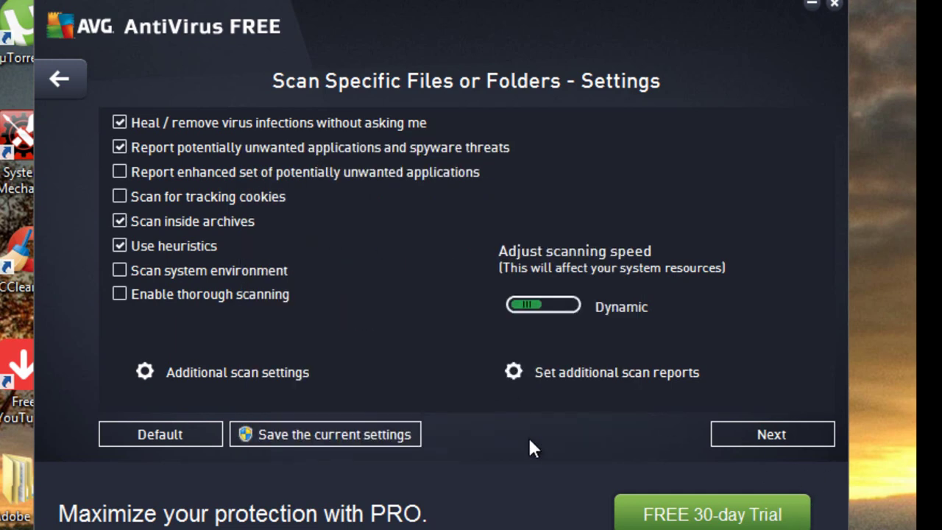
# Step: Review the Scan Whole Computer settings and open the list of scheduled scans
pyautogui.click(58, 80)
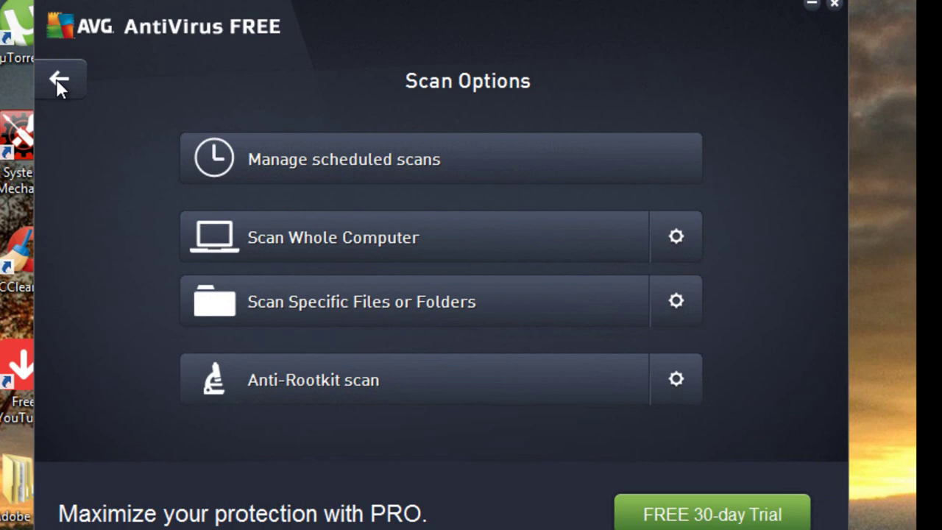
pyautogui.click(676, 236)
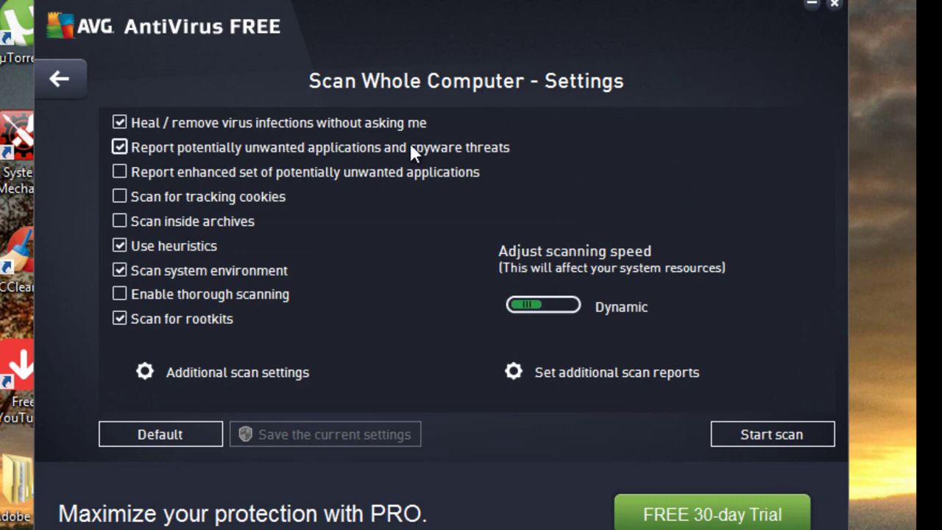
pyautogui.click(60, 80)
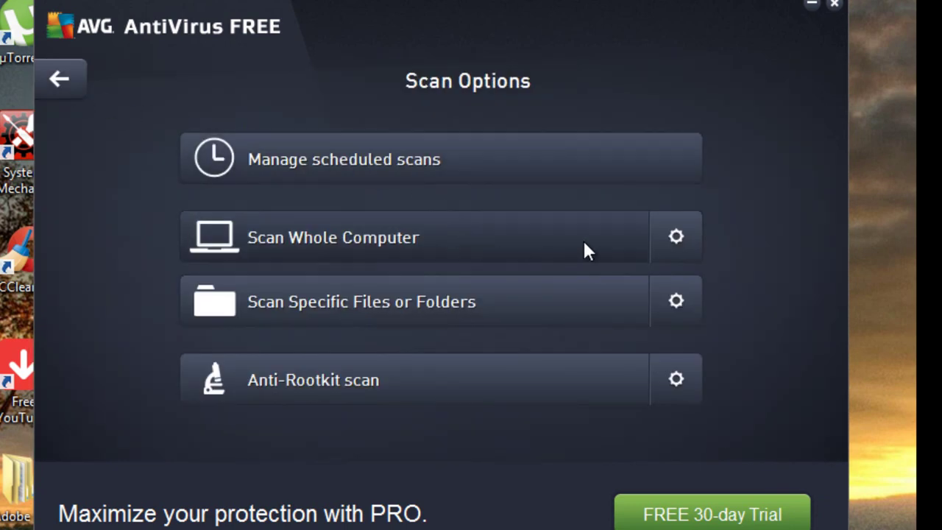
pyautogui.click(674, 238)
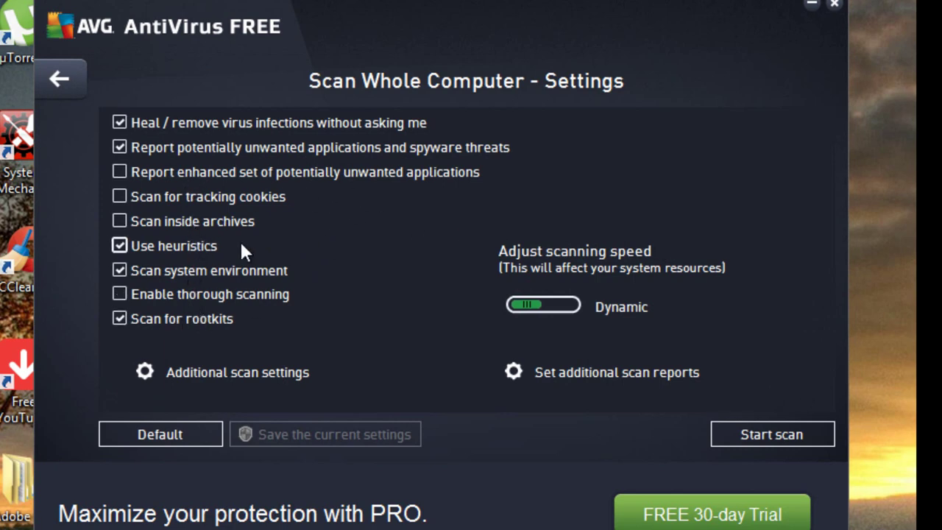
pyautogui.click(57, 82)
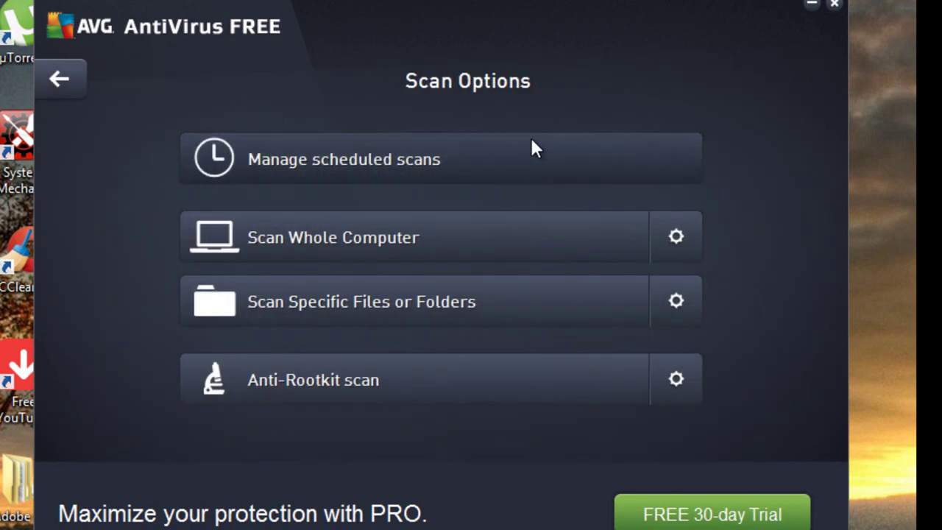
pyautogui.click(535, 149)
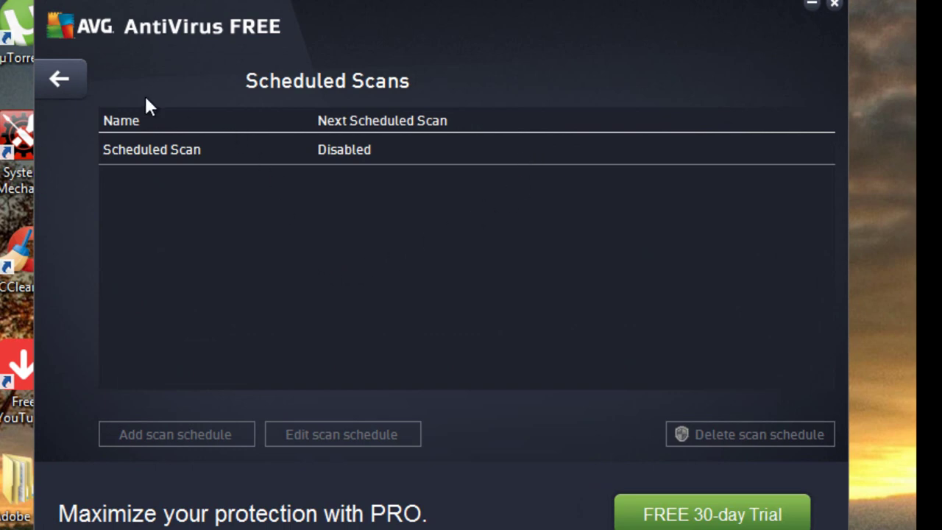
# Step: Return from the scheduled scans to the main overview and start the PC Analyzer performance check
pyautogui.click(165, 144)
pyautogui.click(62, 82)
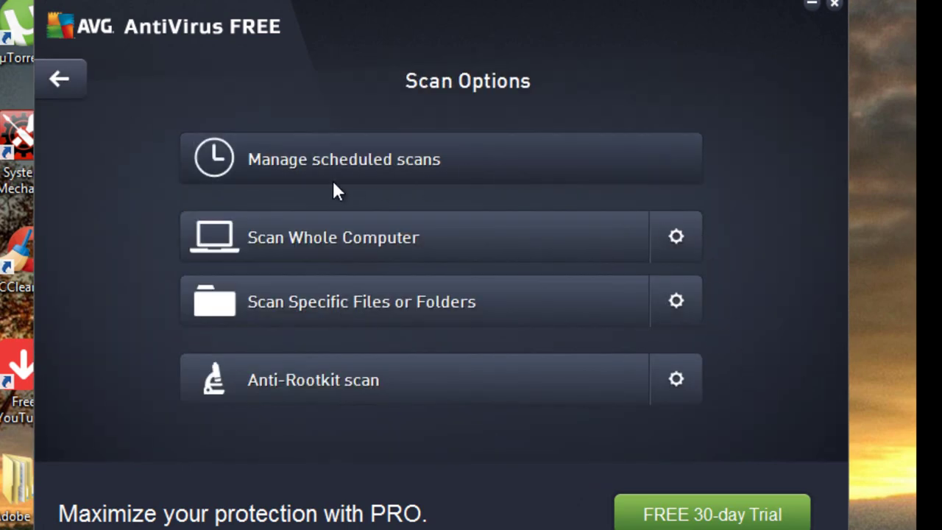
pyautogui.click(61, 81)
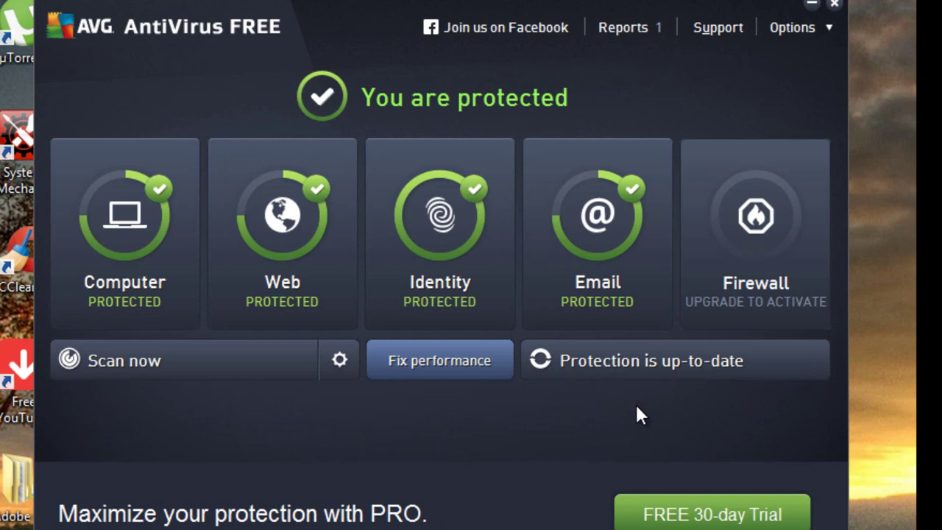
pyautogui.click(436, 355)
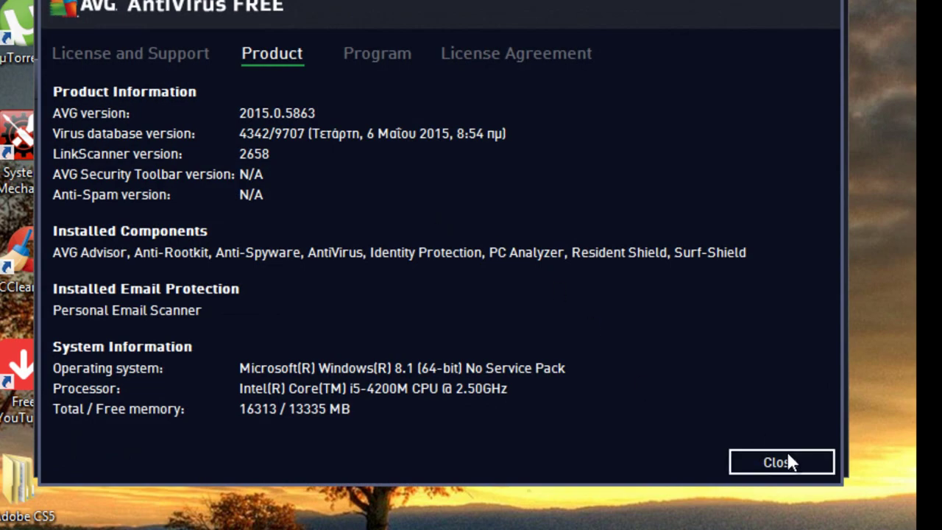
# Step: Review the product information, close its window and let the running PC analysis continue instead of aborting it
pyautogui.moveTo(418, 23)
pyautogui.mouseDown()
pyautogui.moveTo(488, 33)
pyautogui.moveTo(429, 21)
pyautogui.mouseUp()
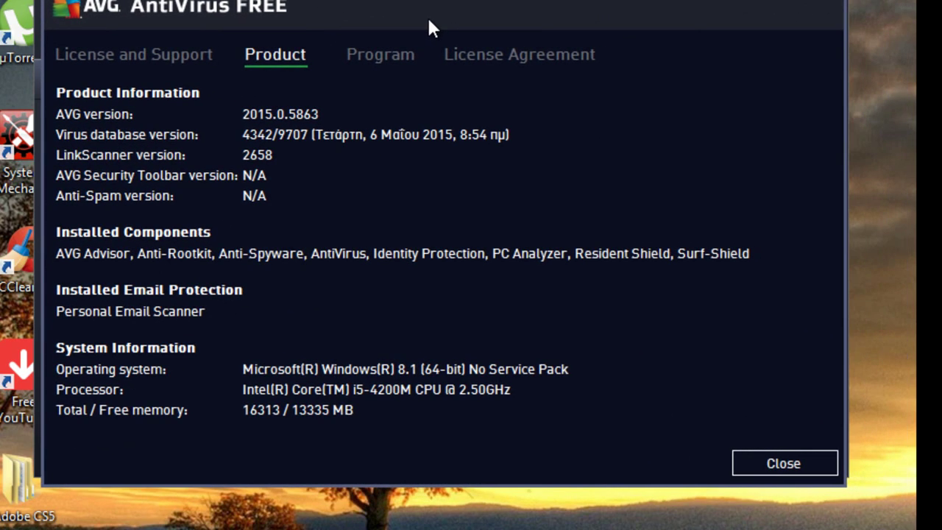
pyautogui.click(764, 461)
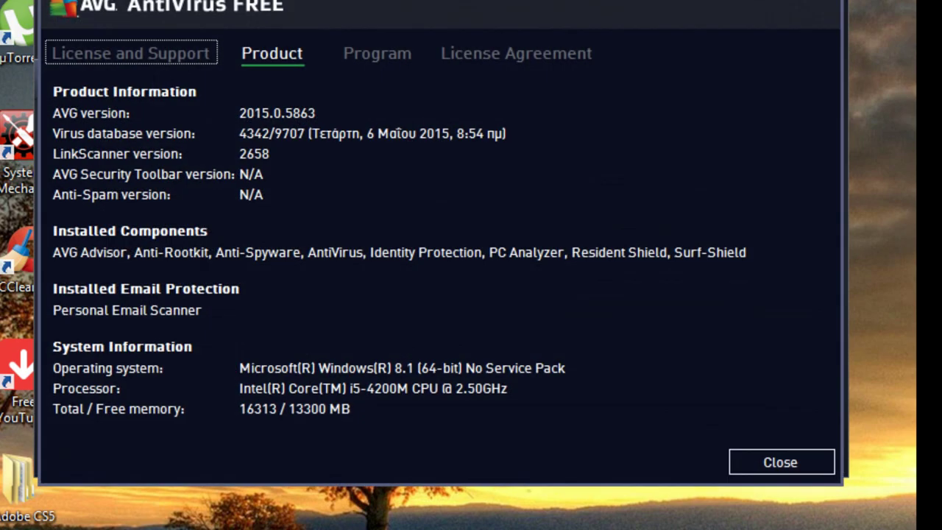
pyautogui.click(804, 456)
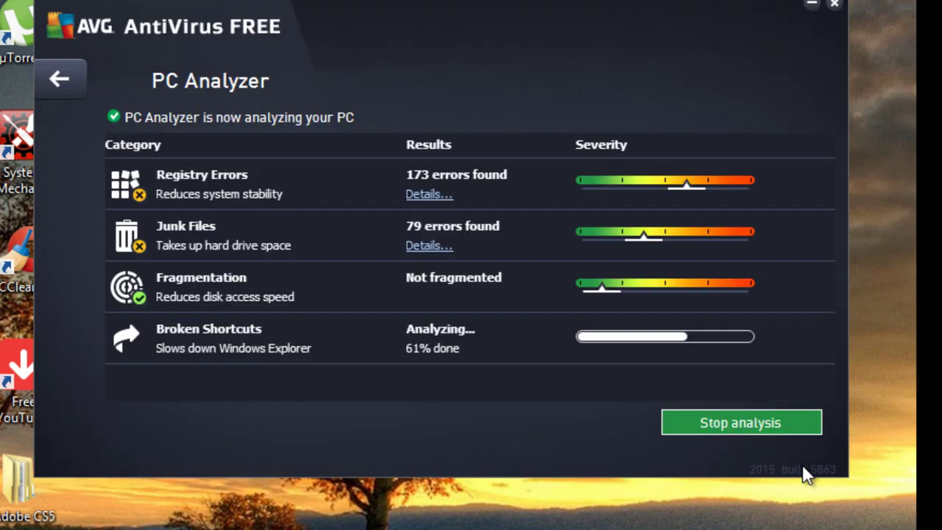
pyautogui.click(59, 79)
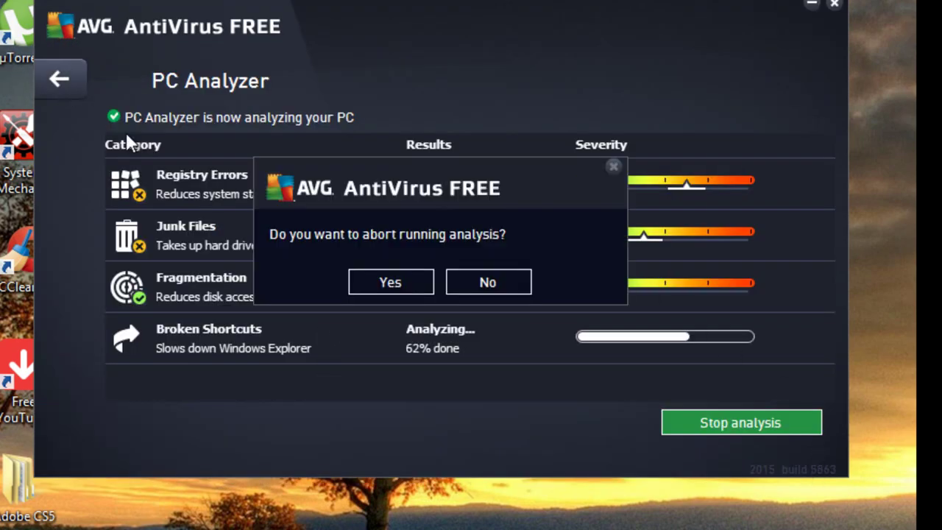
pyautogui.click(477, 278)
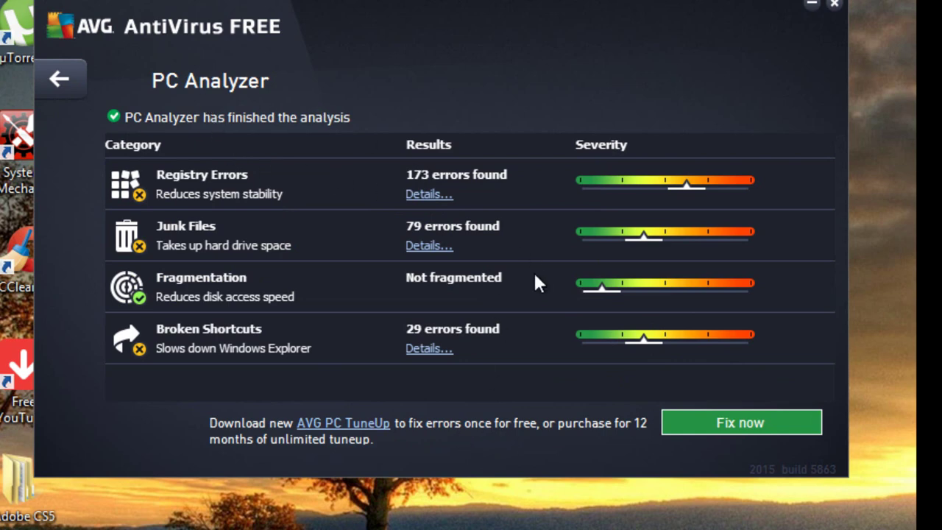
# Step: Request the fix for the analyzed errors, cancel the avg_tuh_stf_all_2015_403_24c28.exe download and return to the main overview
pyautogui.click(718, 422)
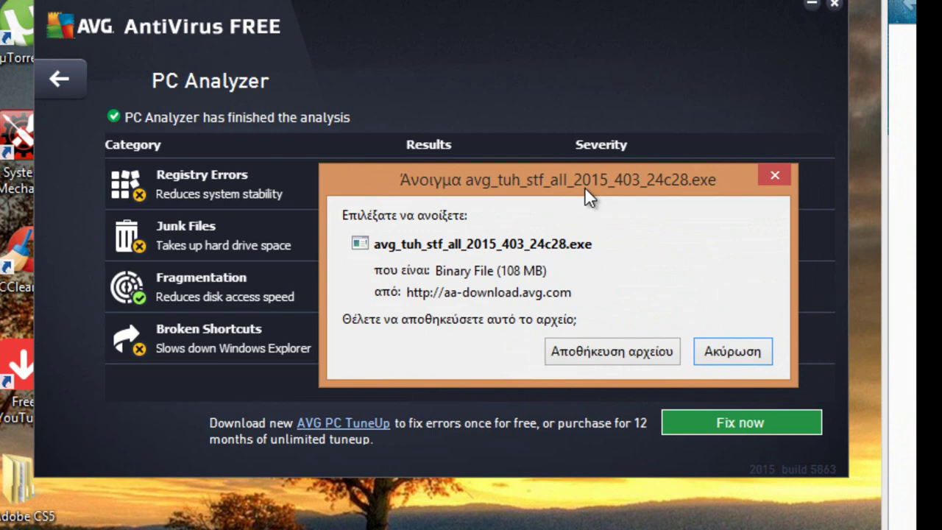
pyautogui.moveTo(585, 186); pyautogui.dragTo(636, 67)
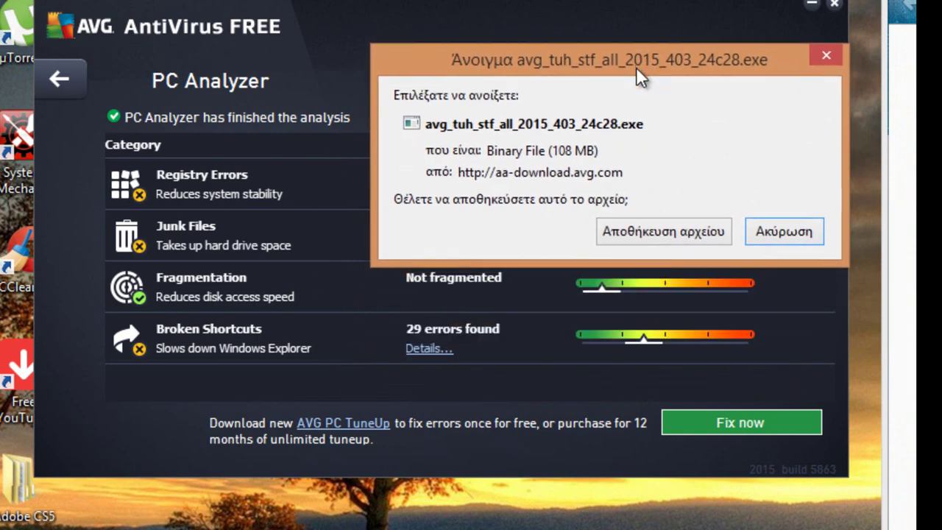
pyautogui.moveTo(636, 66); pyautogui.dragTo(627, 143)
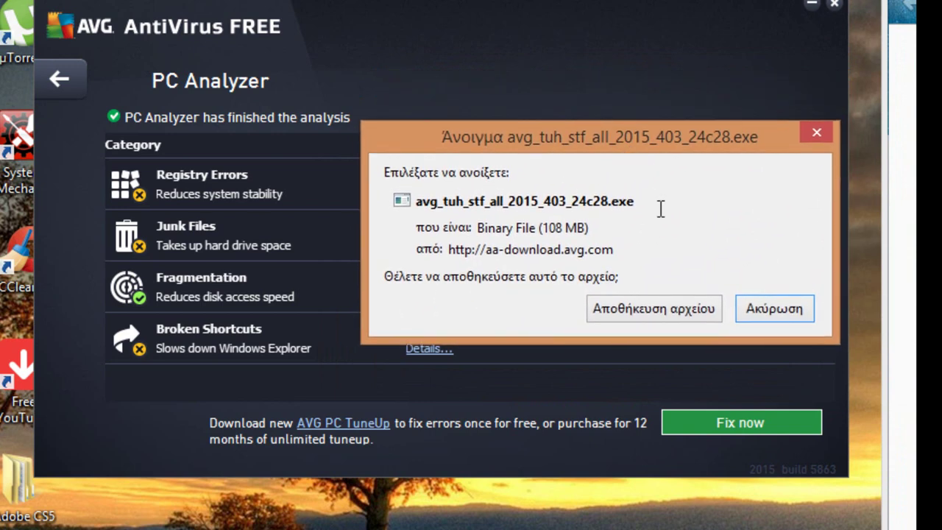
pyautogui.click(766, 314)
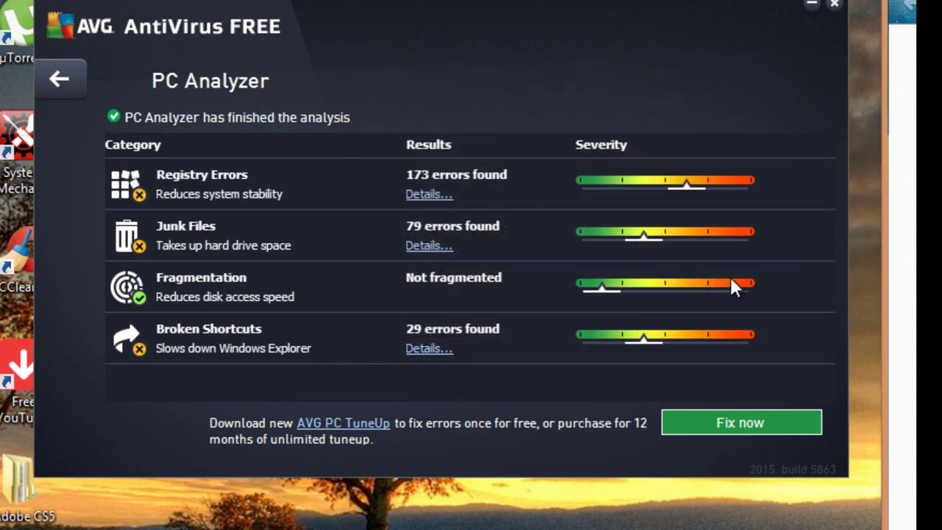
pyautogui.click(80, 77)
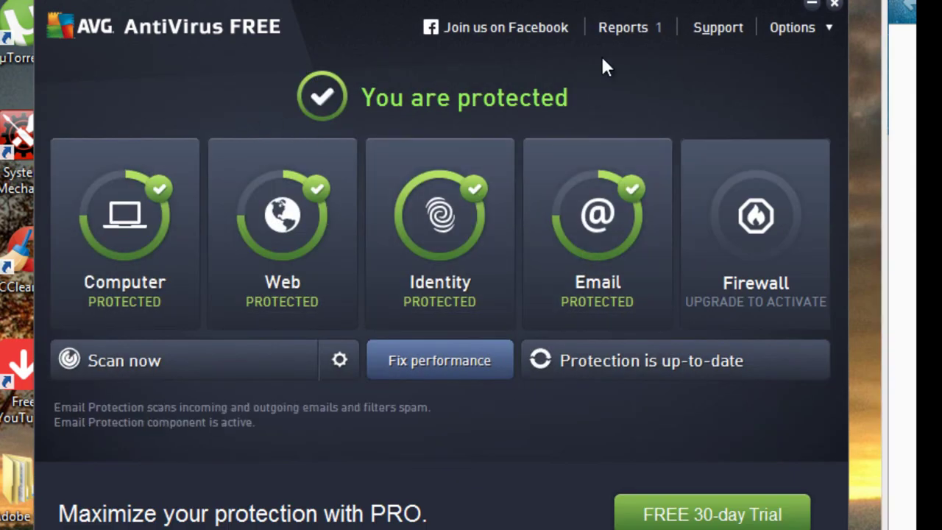
# Step: Reposition the antivirus window and look over the available Options commands without choosing one
pyautogui.moveTo(626, 8); pyautogui.dragTo(642, 2)
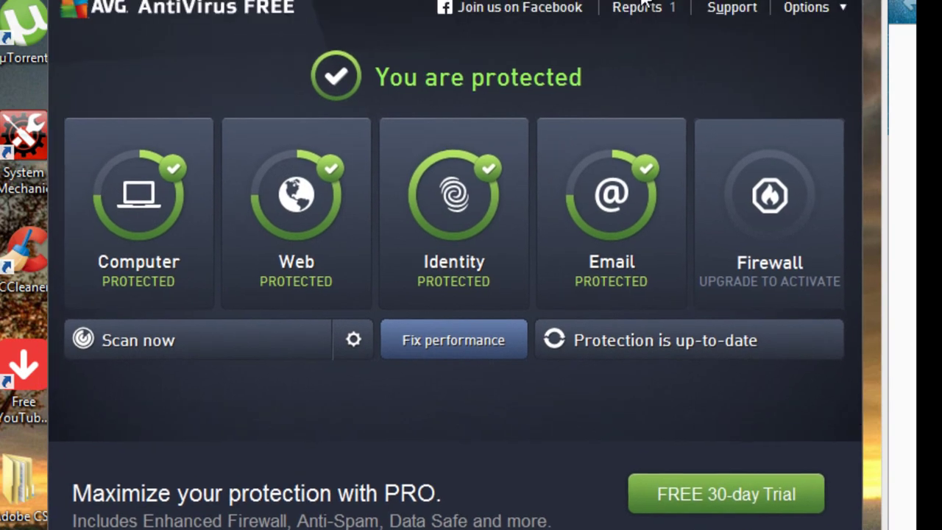
pyautogui.click(825, 8)
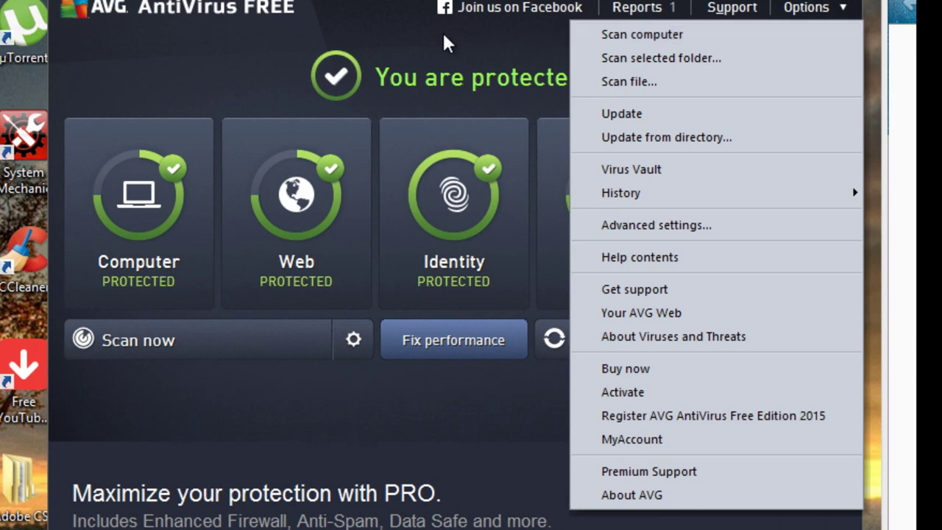
pyautogui.click(364, 9)
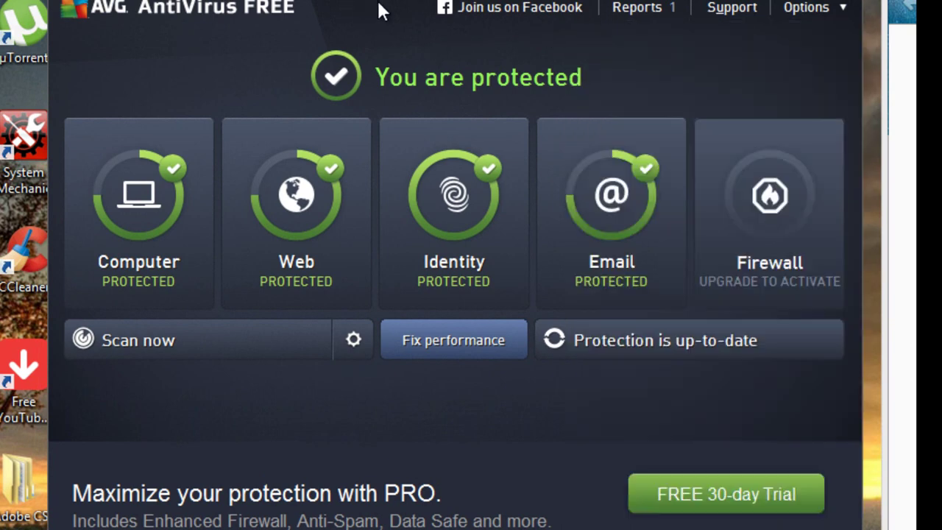